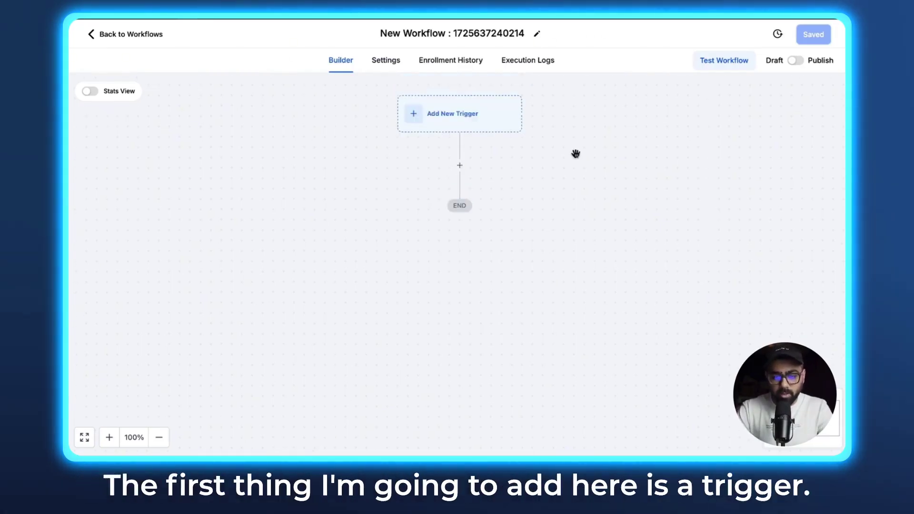
Add a Customer Replied trigger to the new workflow.
left_click(499, 119)
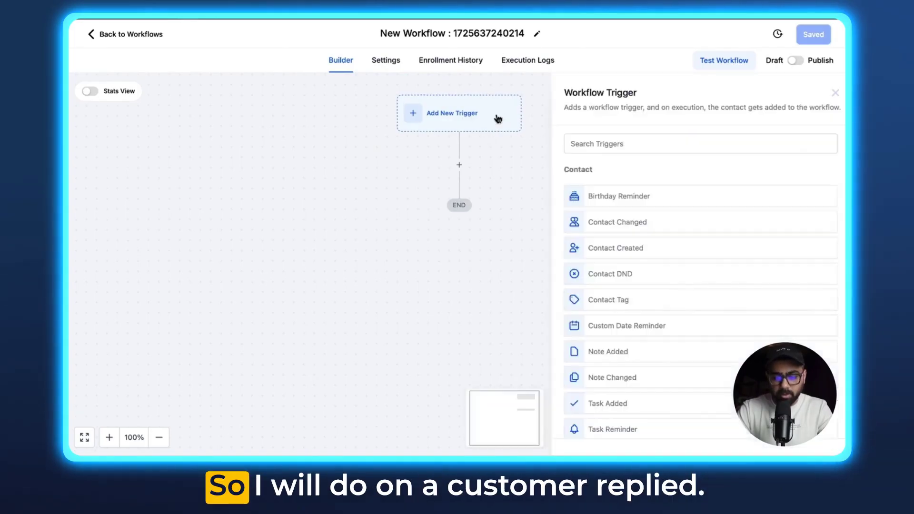
type("reply")
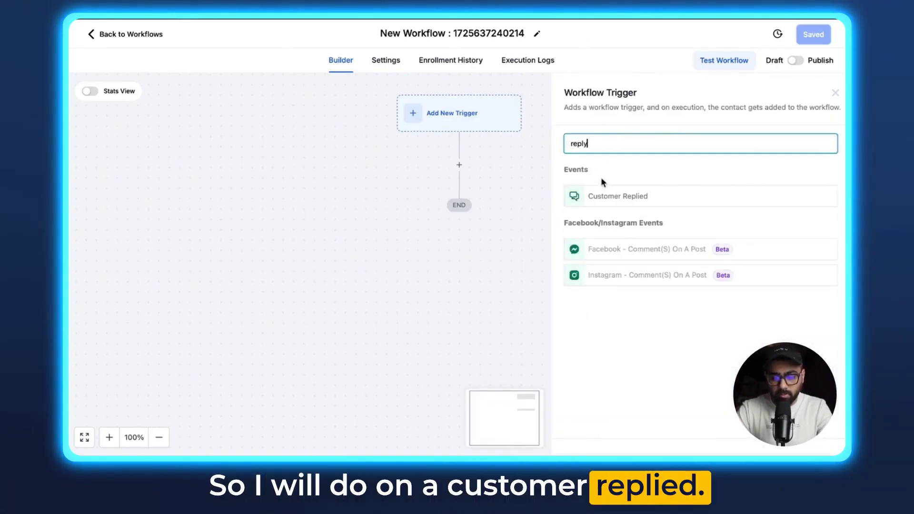
left_click(599, 195)
Add a Reply channel filter to the trigger and set it to SMS.
left_click(425, 254)
left_click(428, 257)
type("channel")
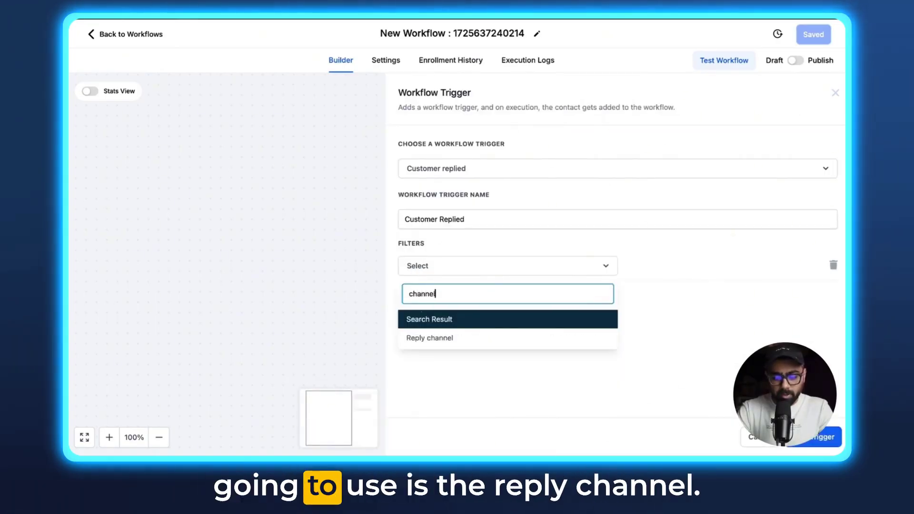
left_click(427, 338)
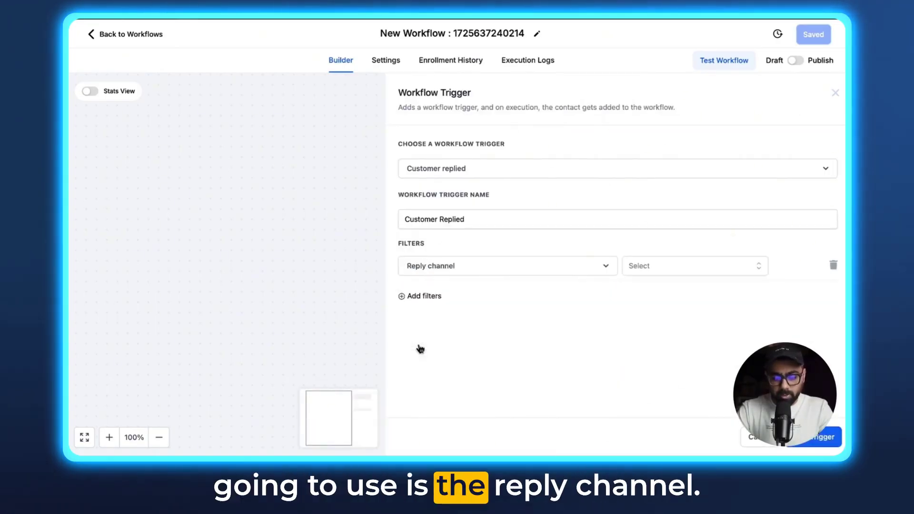
left_click(685, 265)
type("sms")
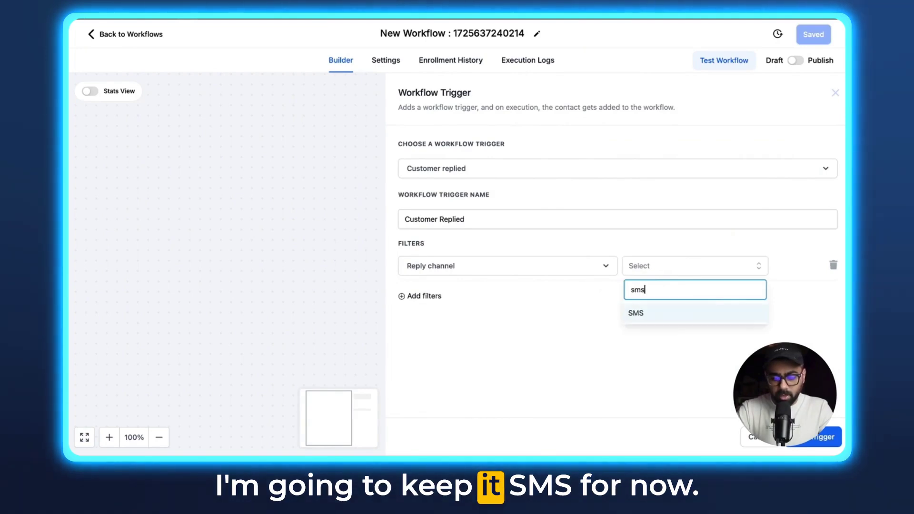
left_click(641, 315)
Add an In Phone Number filter to the trigger and choose the phone number used for testing.
left_click(421, 300)
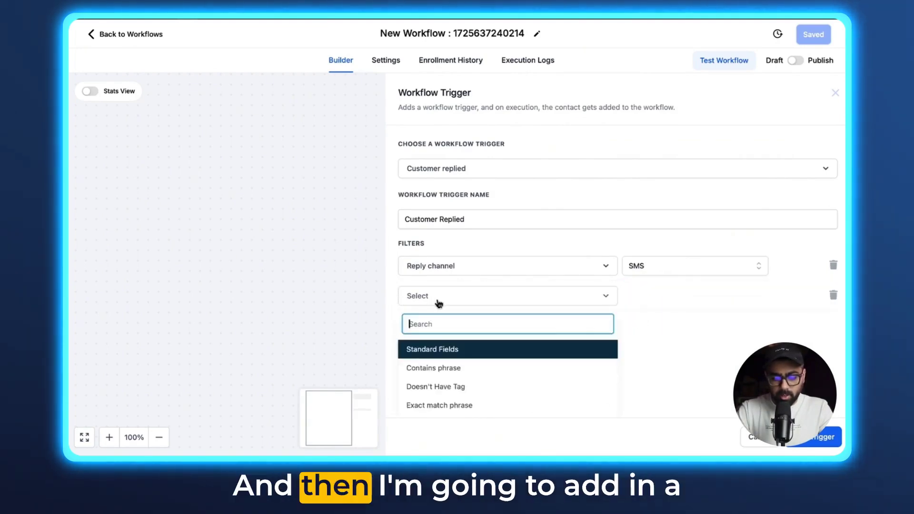
type("phone")
left_click(428, 367)
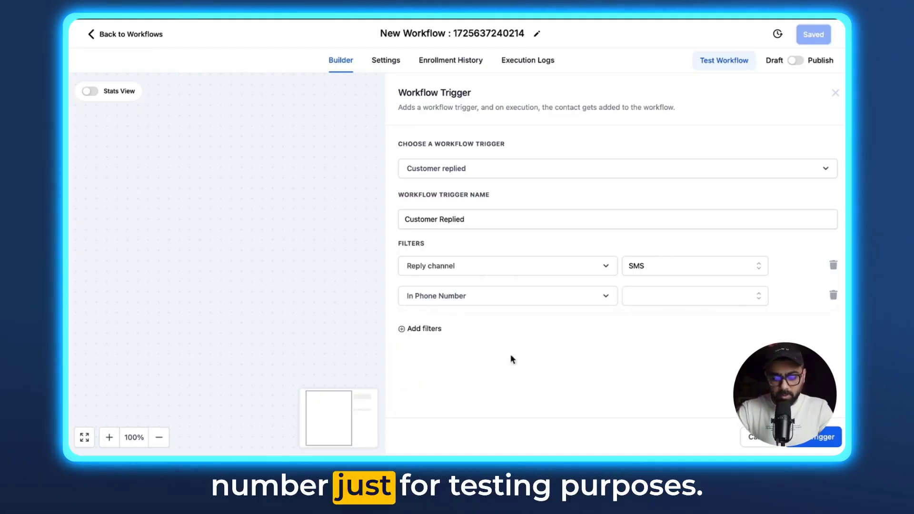
left_click(667, 297)
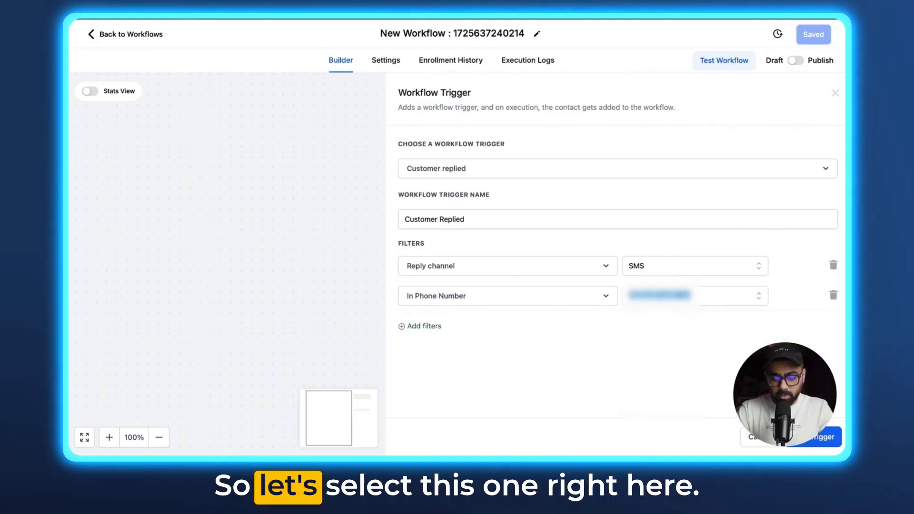
Add a Has Tag filter with the tag aibooking-test and save the trigger.
left_click(423, 325)
left_click(436, 333)
type("tag")
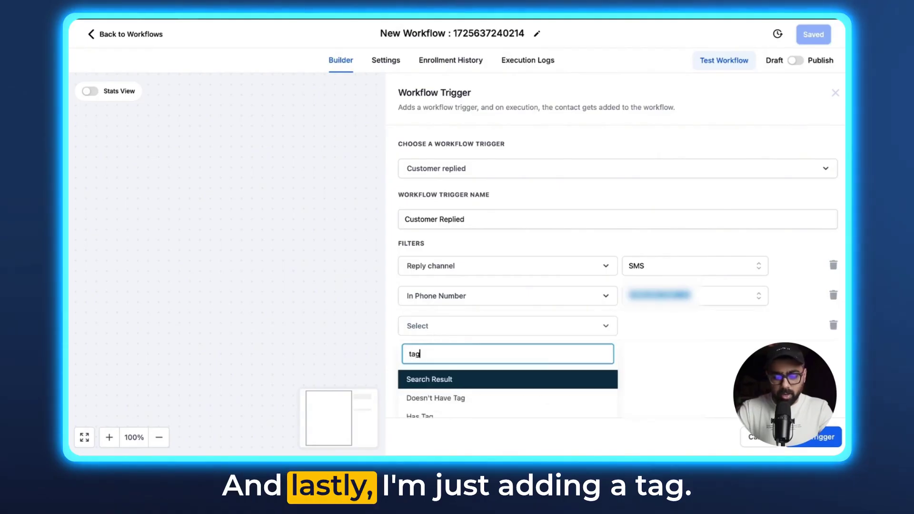
left_click(421, 406)
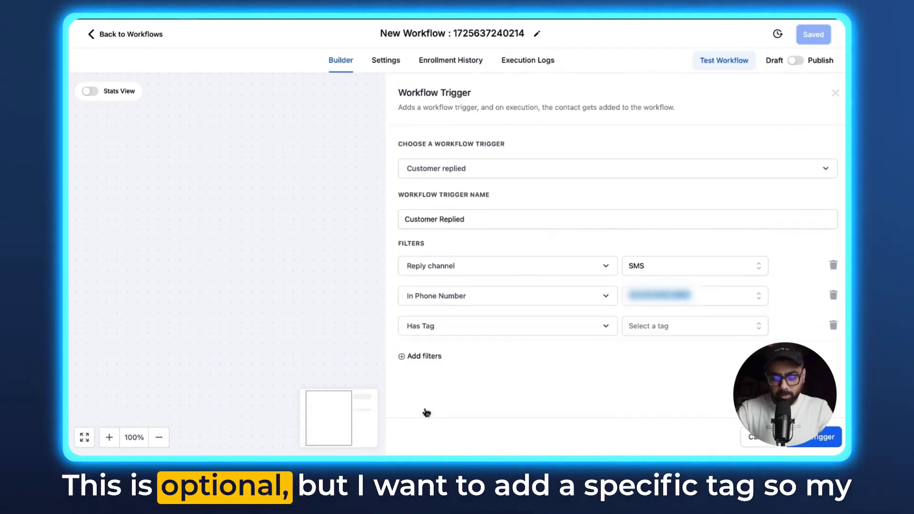
left_click(638, 326)
type("ai")
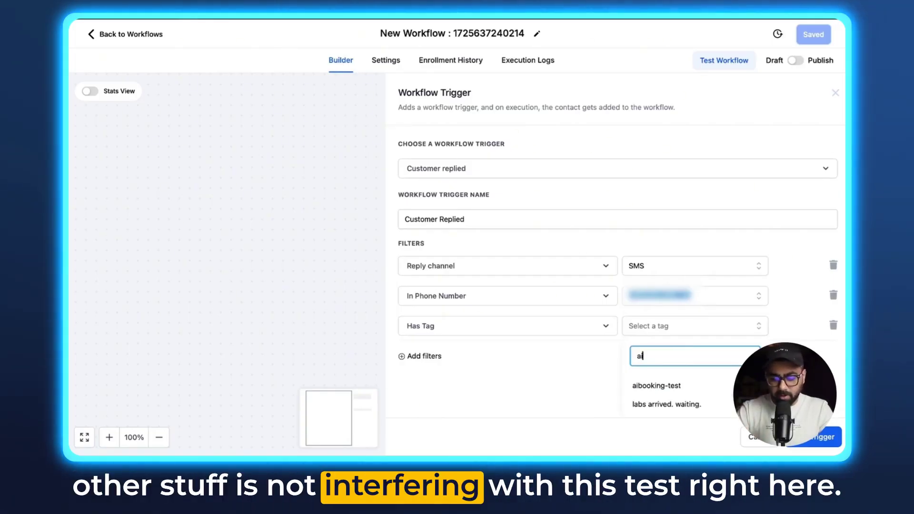
left_click(669, 386)
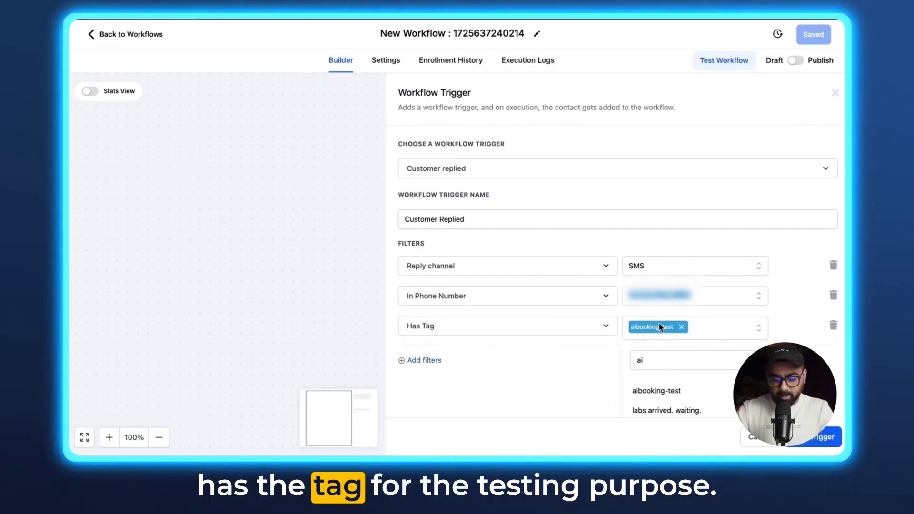
key("Escape")
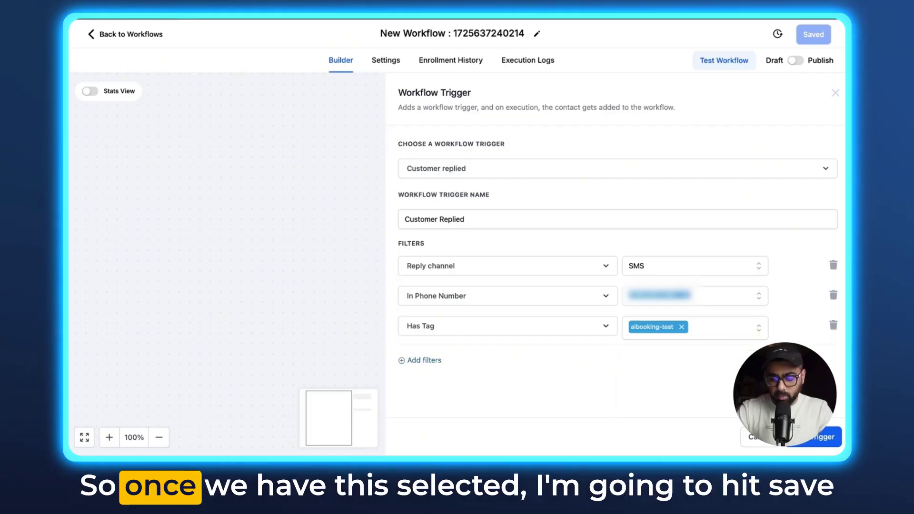
left_click(819, 437)
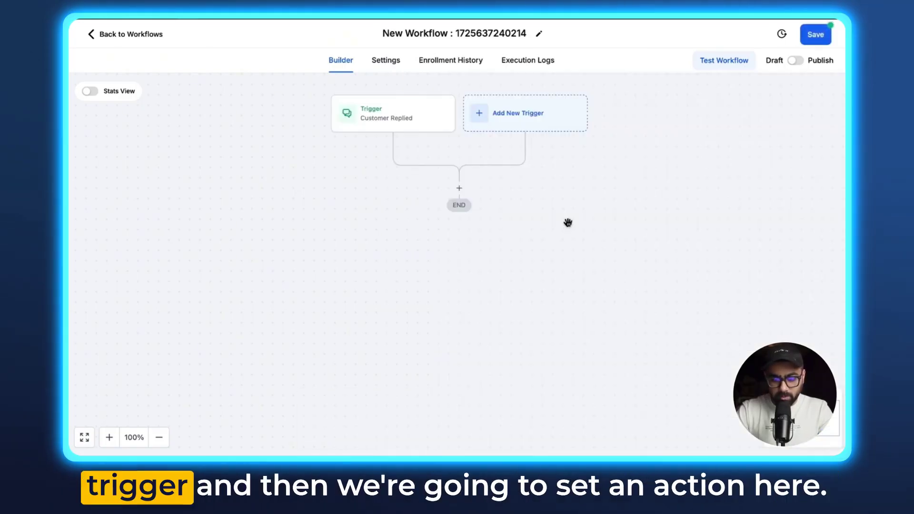
Add an Appointment Booking Conversation AI Bot action below the trigger and choose the Marketing Audit Call calendar.
left_click(459, 188)
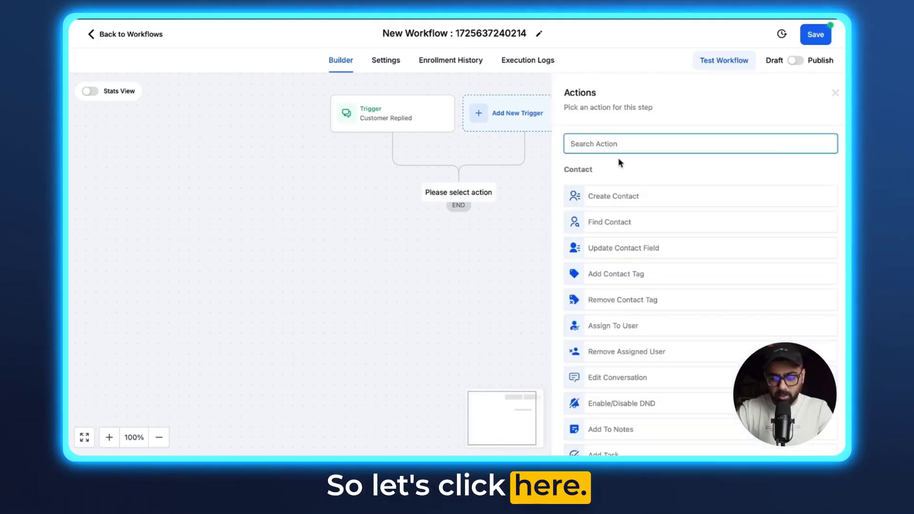
type("conver")
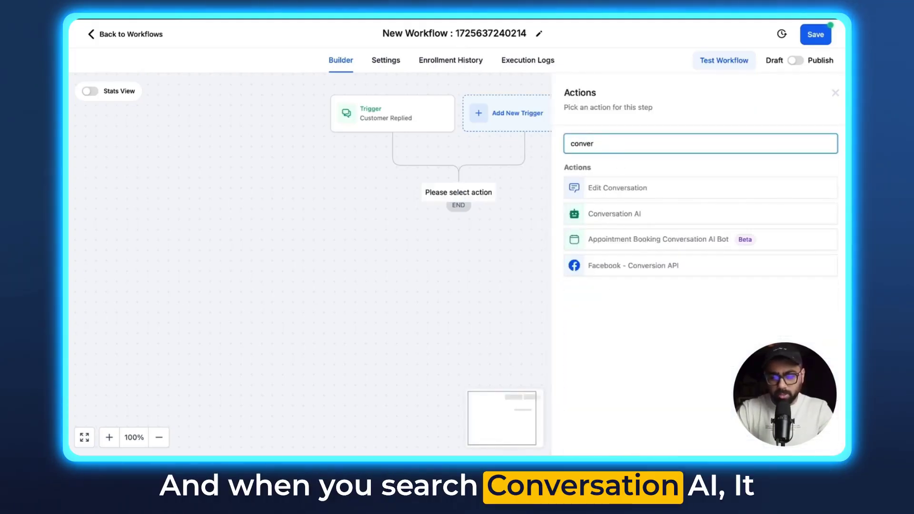
type("s")
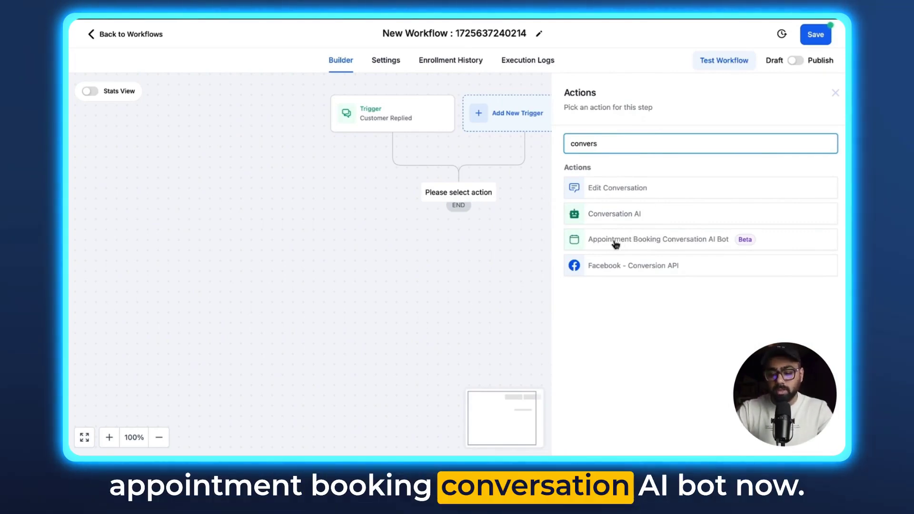
left_click(637, 243)
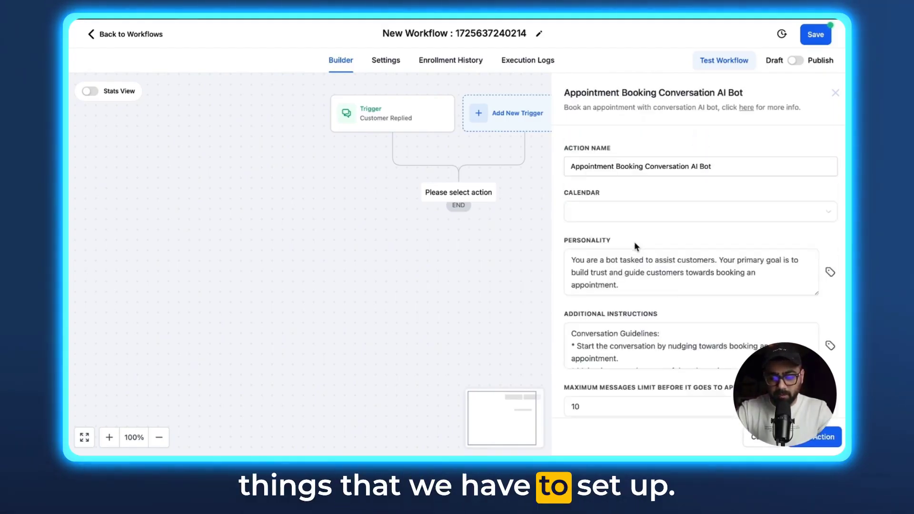
left_click(595, 211)
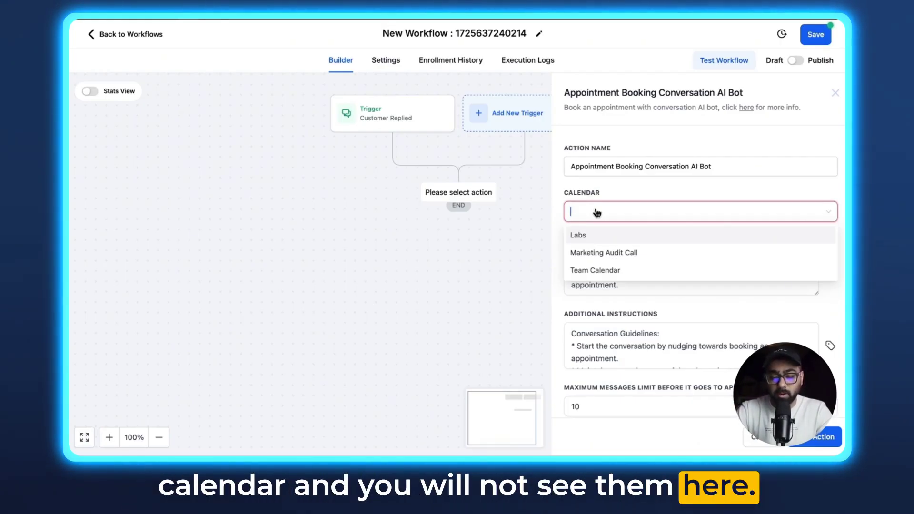
left_click(603, 254)
Replace the bot's personality with an ABC Marketing agency prompt: welcome cold leads, ask about their business and goals, and suggest booking a marketing audit.
left_click(613, 234)
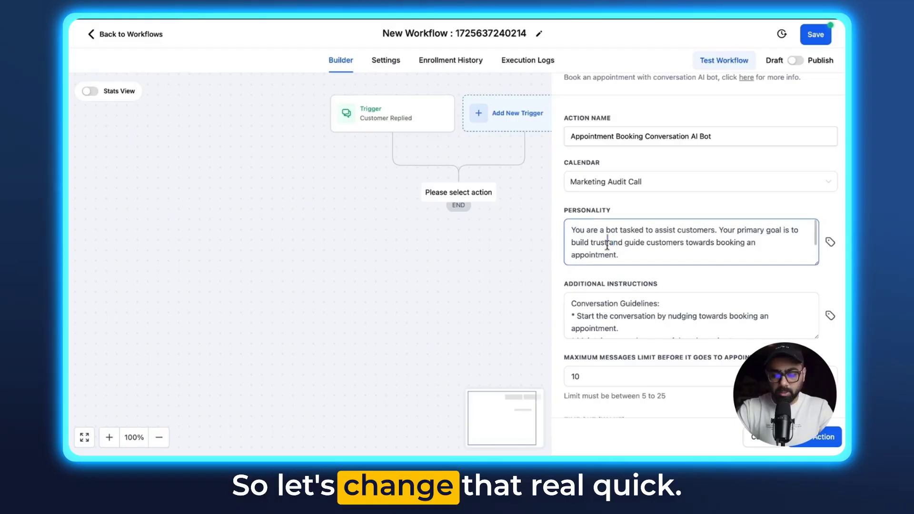
key("ctrl+a")
type("You are a bot for ABC Marketing agency, please welcome the leads and assist them to book an appointment. The users reaching out to you will be cold leads, who will need a marketing audit for their business, please ask a couple of questions to know more about their business and goals and then suggest to book an appointment for a marketing audit. Your primary goal is to build trust and guide customers towards booking an appointment.")
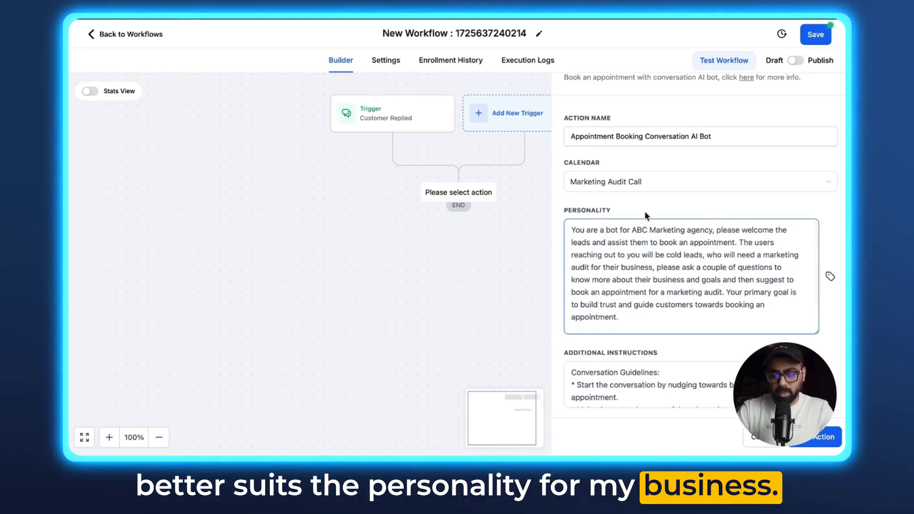
Set the bot's maximum messages limit before it goes to appointment not booked to 15.
scroll(646, 215, "down", 2)
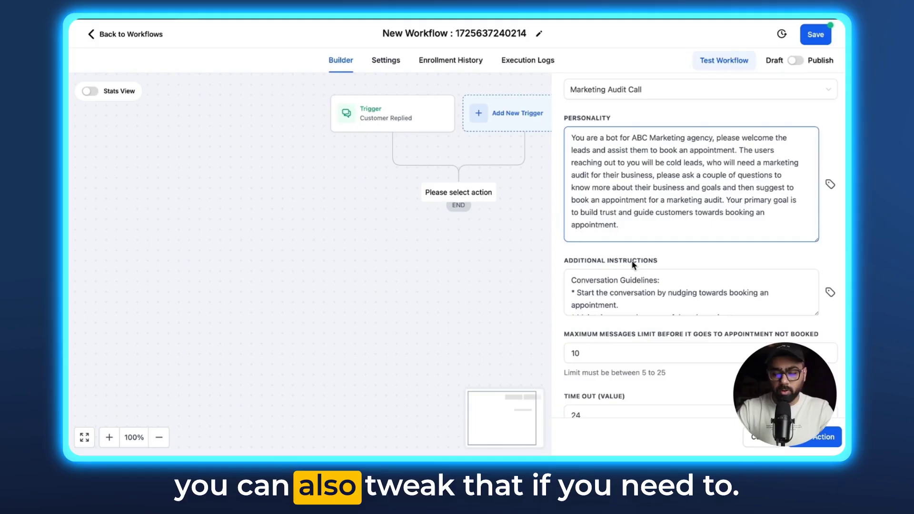
scroll(638, 262, "down", 3)
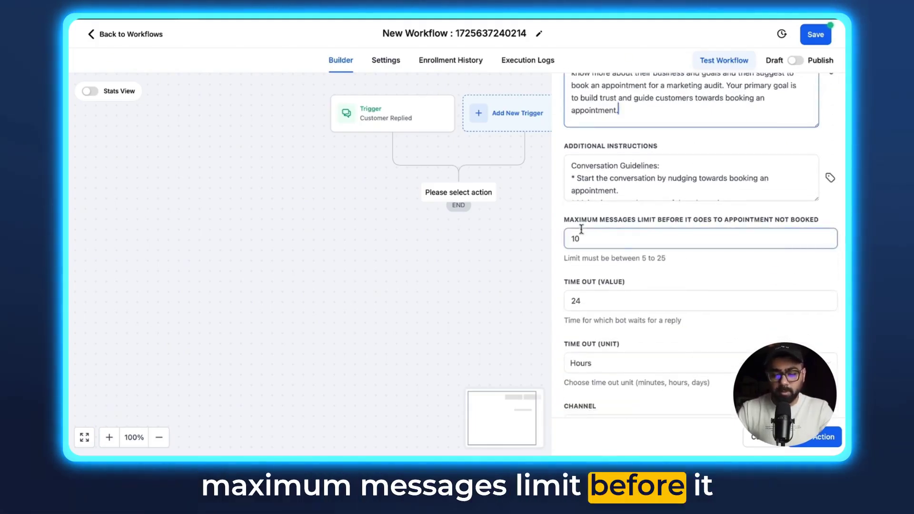
scroll(582, 229, "down", 1)
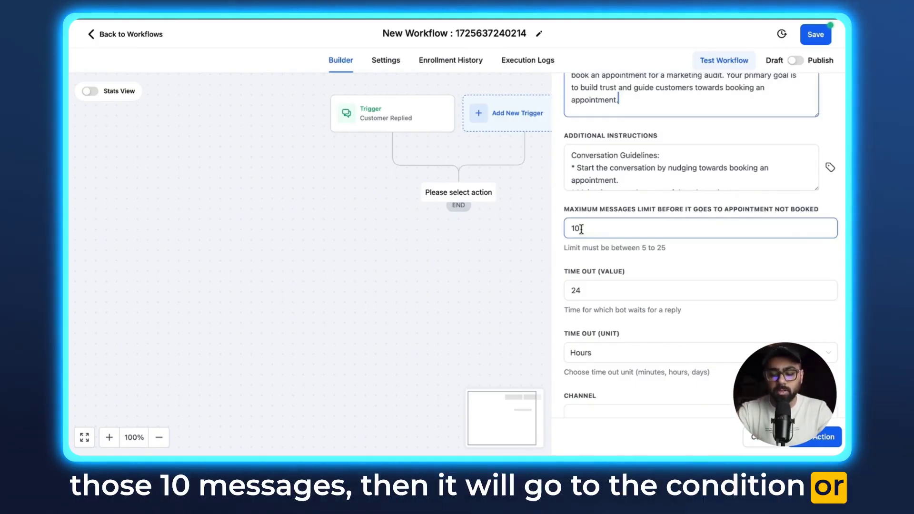
double_click(582, 229)
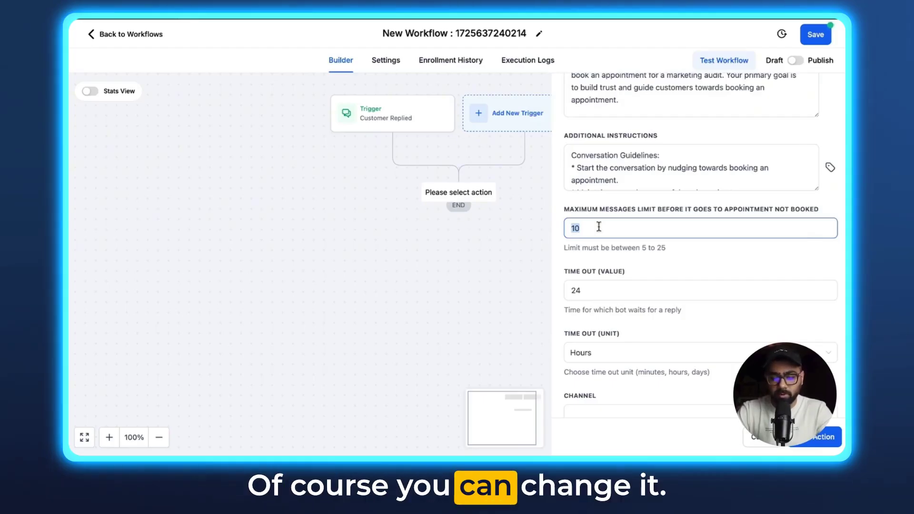
type("15")
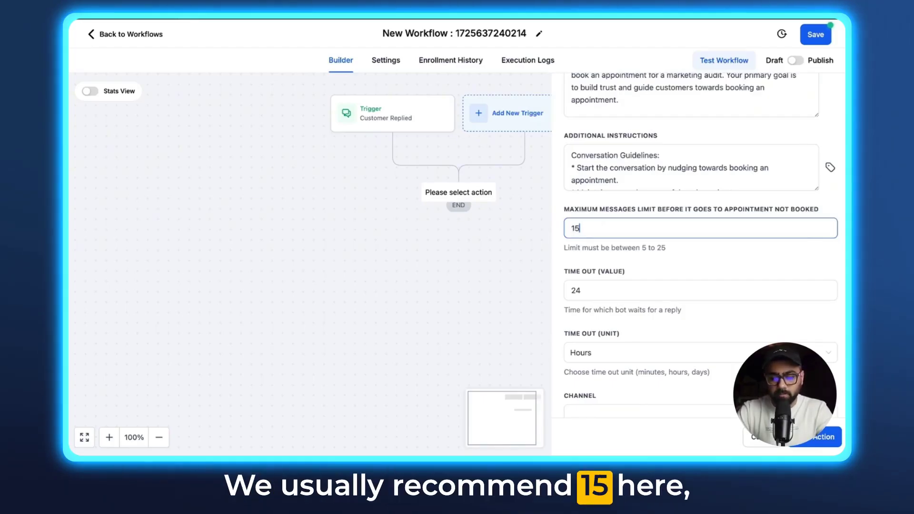
Set the channel on which the bot sends its messages to SMS.
scroll(608, 245, "down", 1)
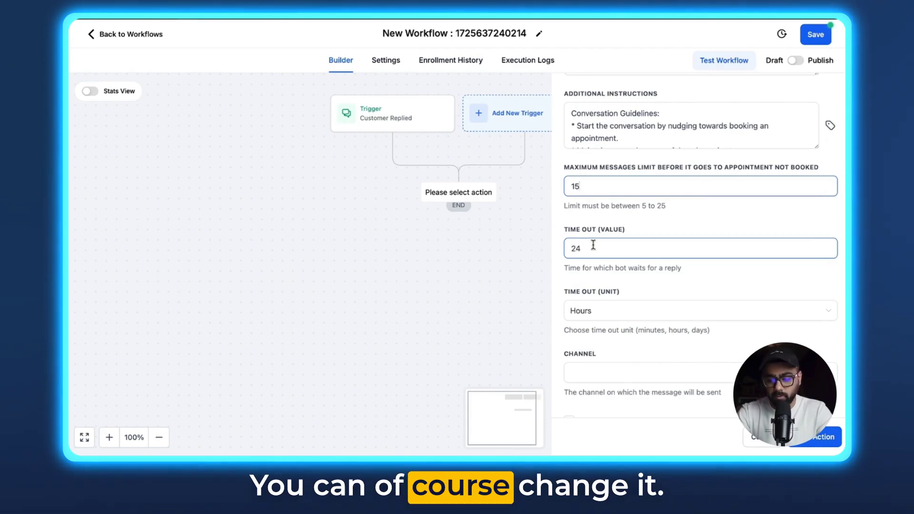
scroll(589, 267, "down", 2)
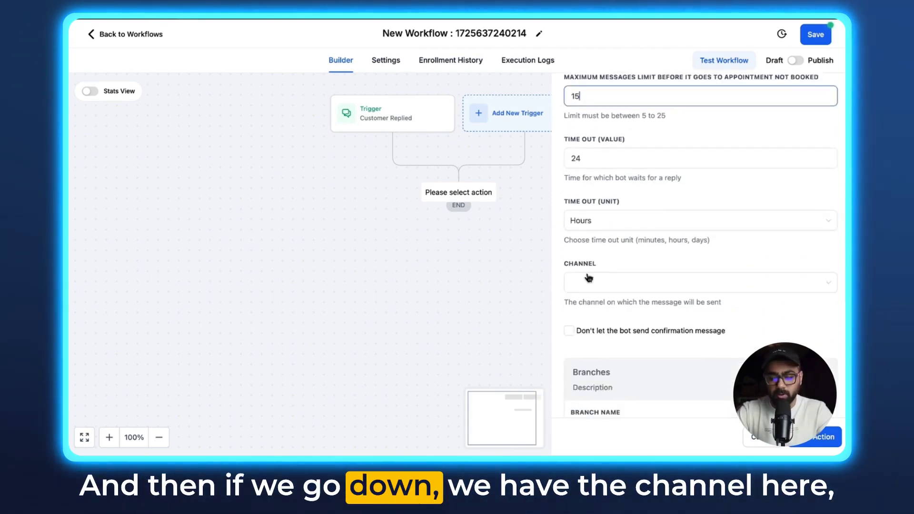
left_click(589, 278)
left_click(590, 342)
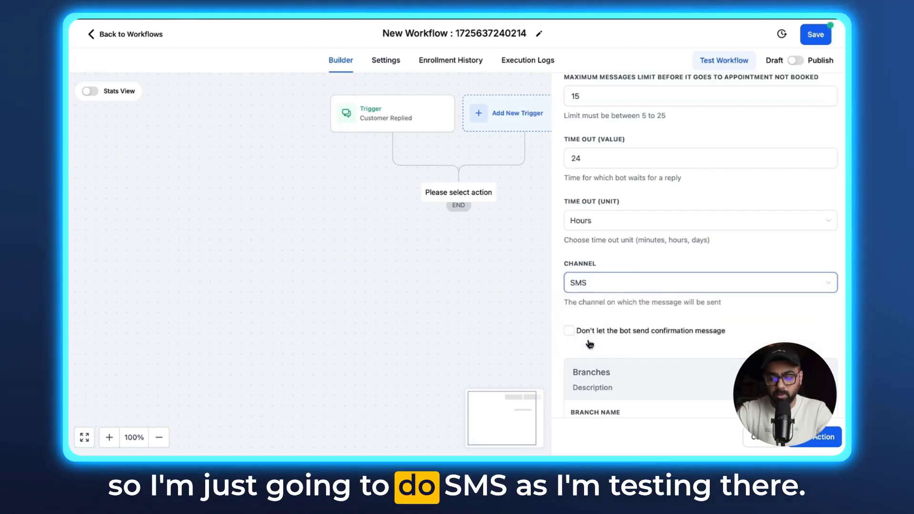
Enable the "Don't let the bot send confirmation message" option and disable it again.
scroll(605, 296, "down", 1)
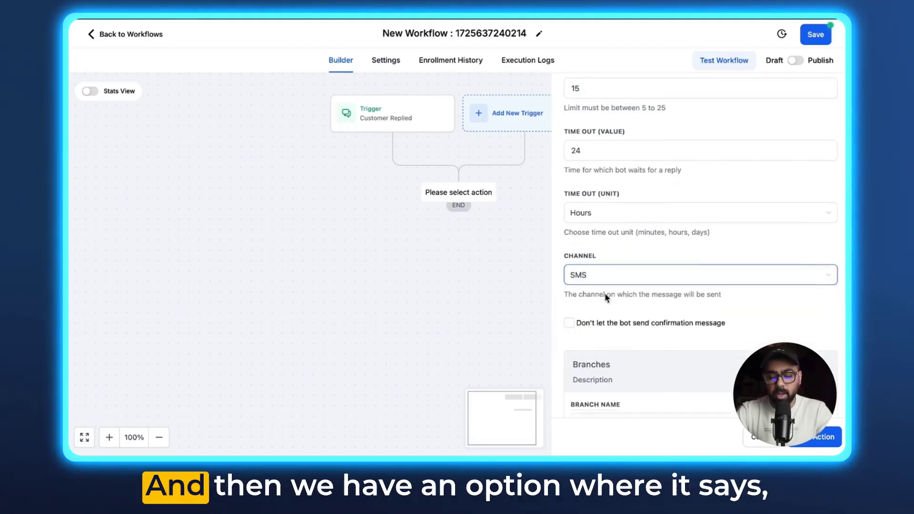
scroll(606, 296, "down", 1)
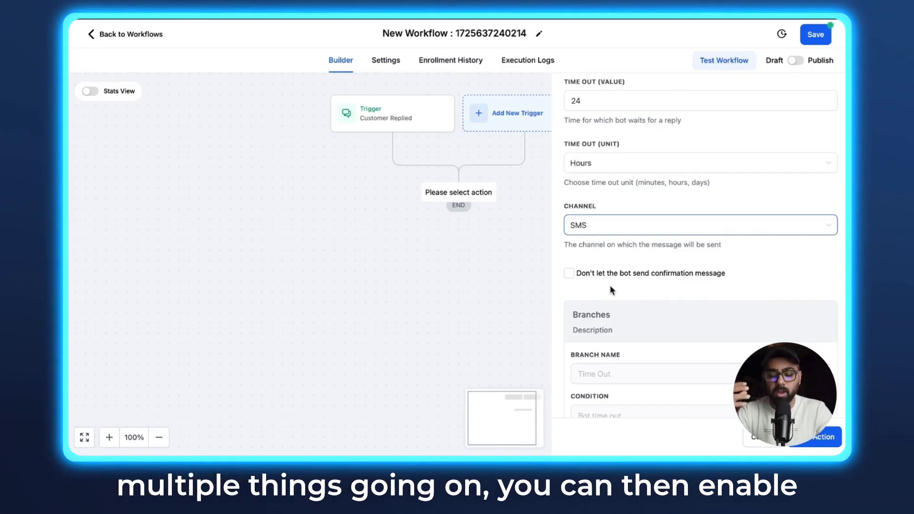
left_click(569, 274)
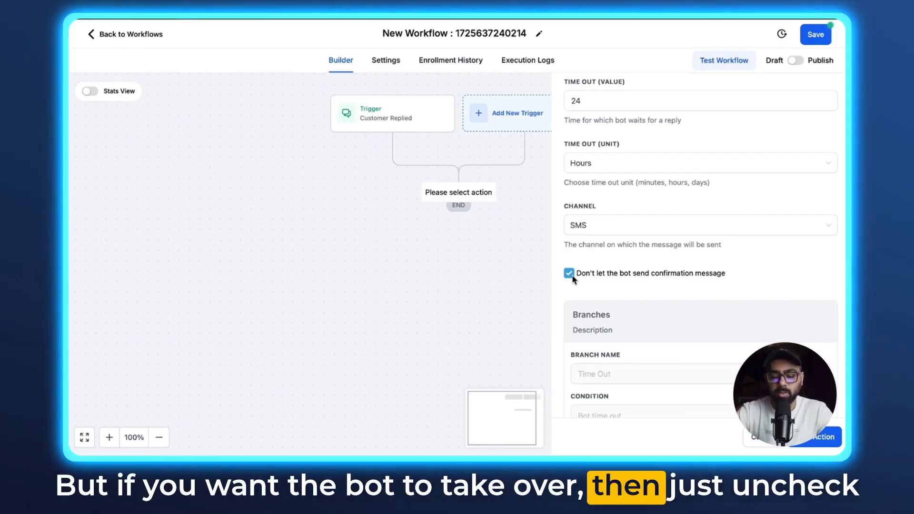
left_click(570, 274)
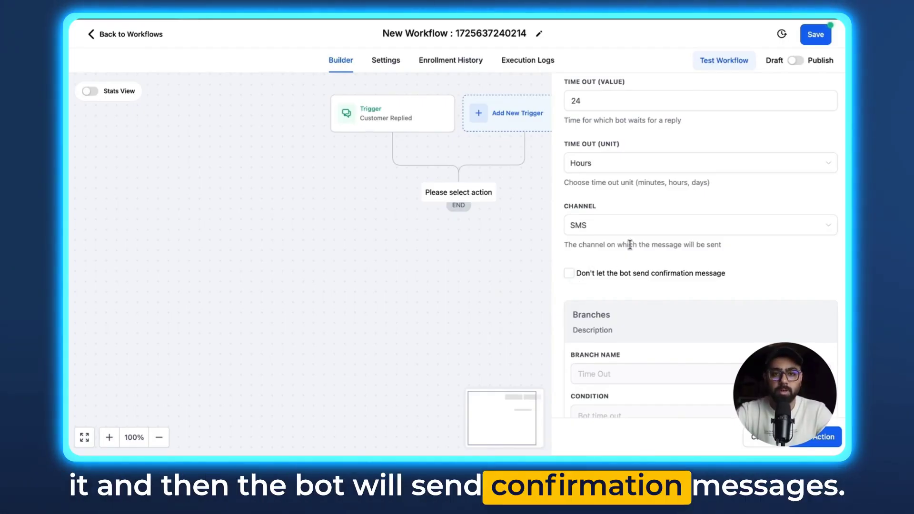
Review the names and conditions of the bot action's default branches.
scroll(619, 195, "down", 5)
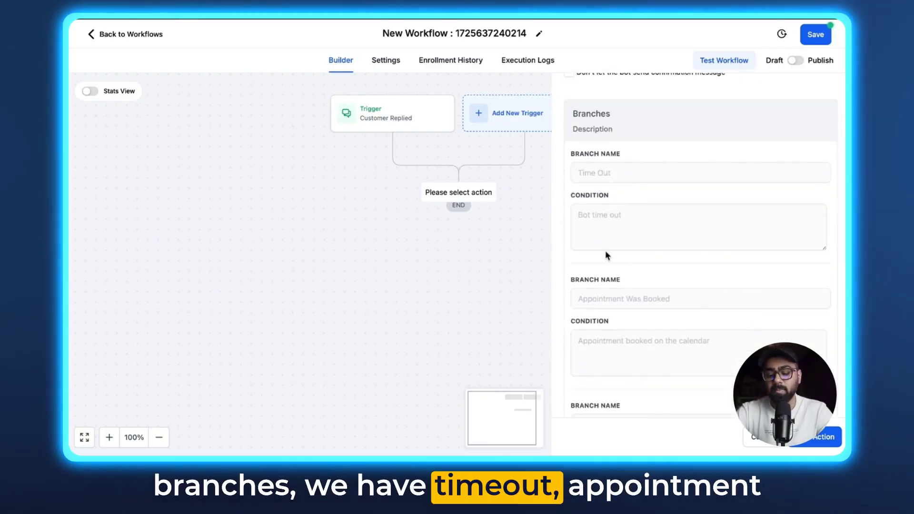
scroll(612, 259, "down", 1)
scroll(627, 277, "down", 2)
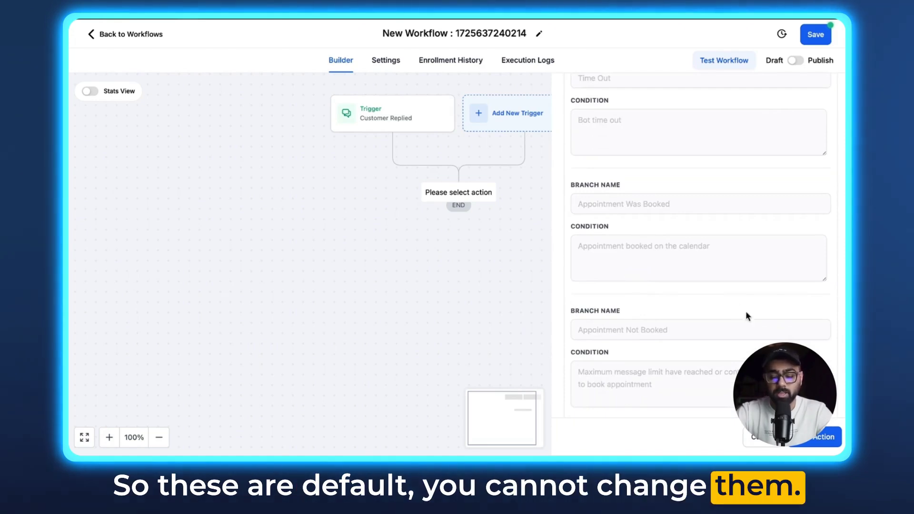
Save the Appointment Booking Conversation AI Bot action to the workflow and view the actions available for its Time Out branch.
left_click(816, 438)
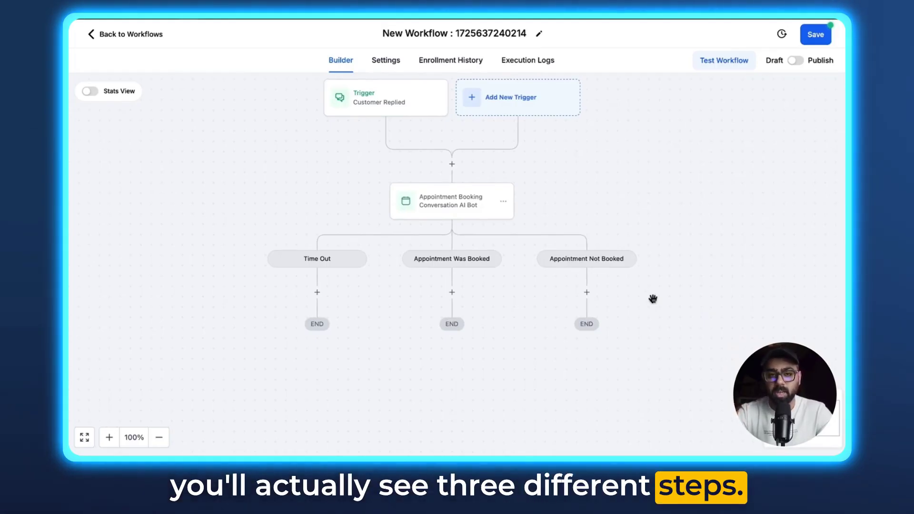
left_click(318, 293)
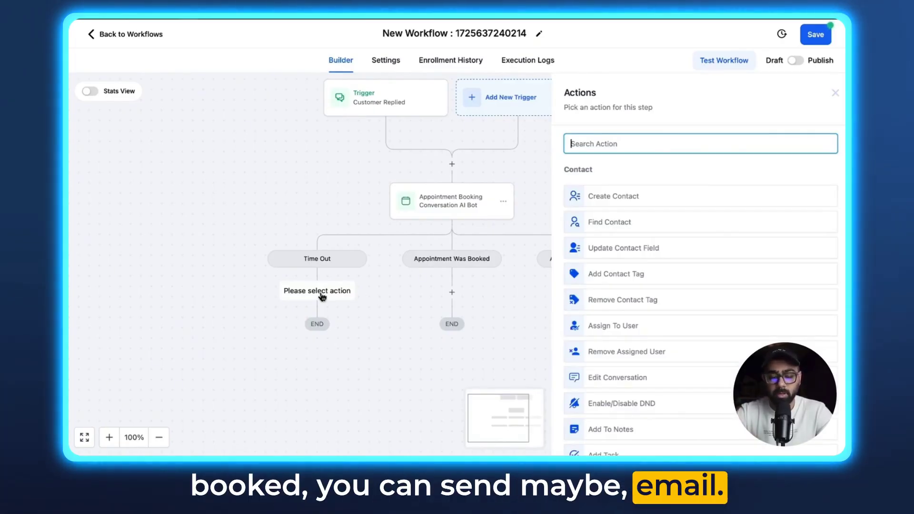
key("Escape")
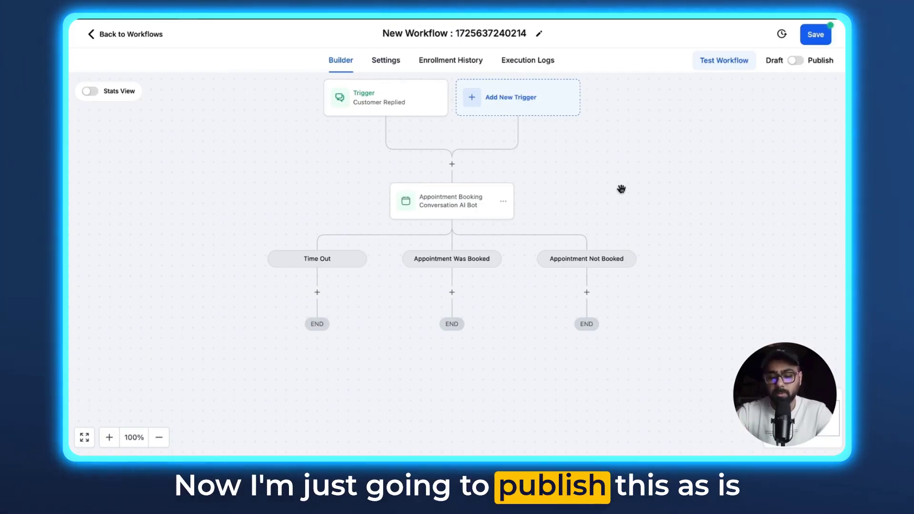
Switch the workflow from Draft to Publish and save it.
left_click(796, 60)
left_click(816, 34)
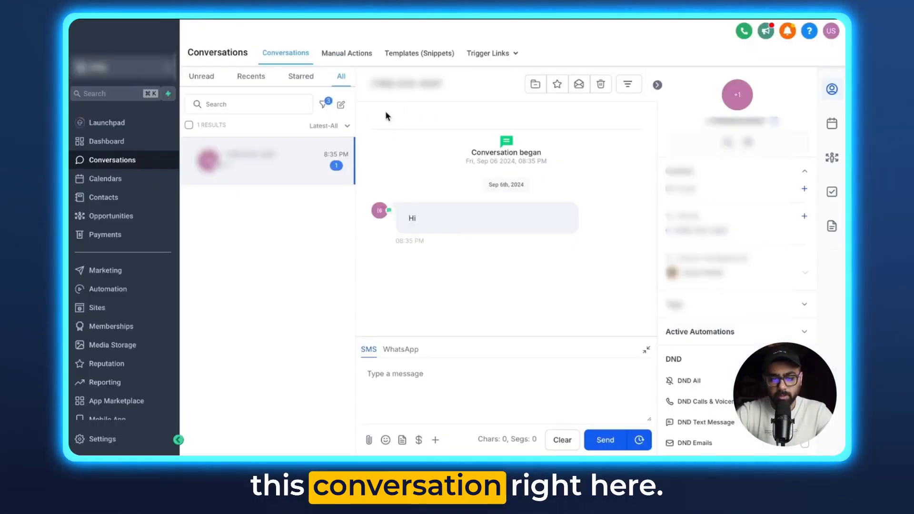
Check the test contact's appointments beside the SMS conversation and open the workflow's execution logs.
left_click(832, 125)
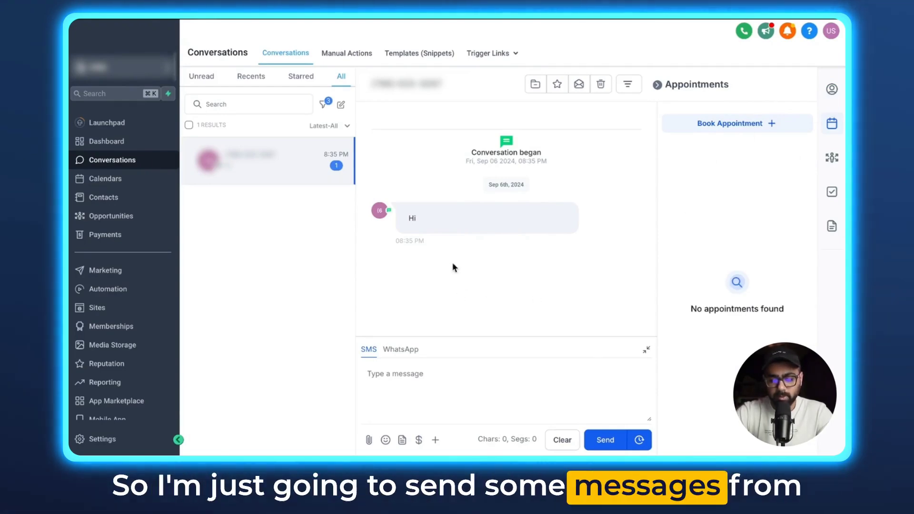
mouse_move(484, 221)
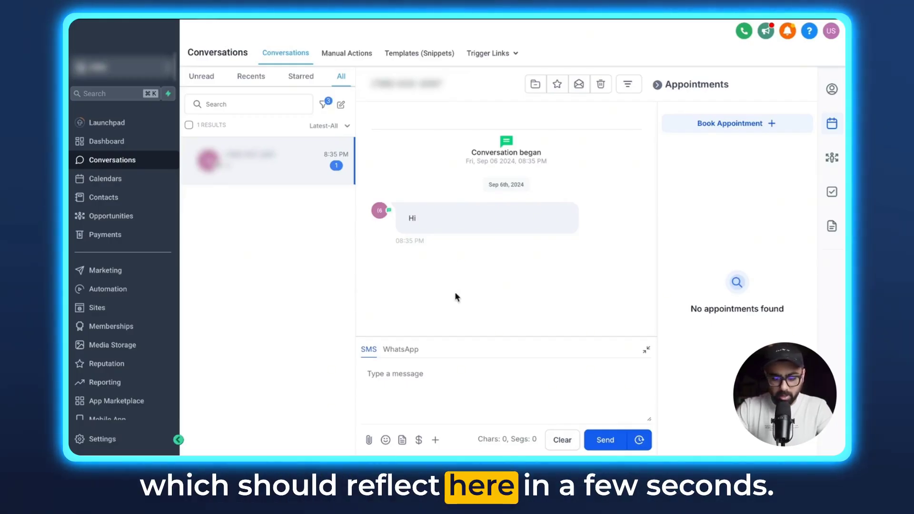
left_click_drag(444, 276, 412, 279)
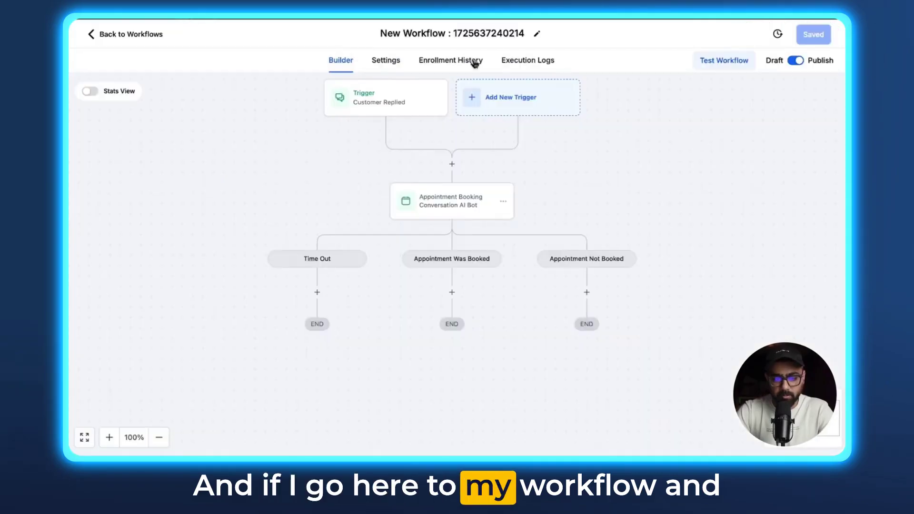
left_click(512, 62)
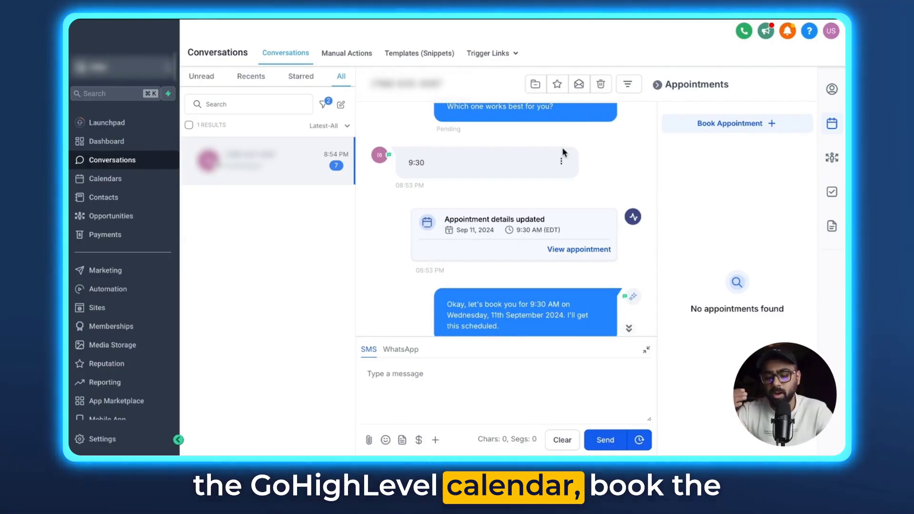
Reload the test contact's appointments in the conversation by switching to the contact details and back.
left_click(833, 90)
left_click(835, 124)
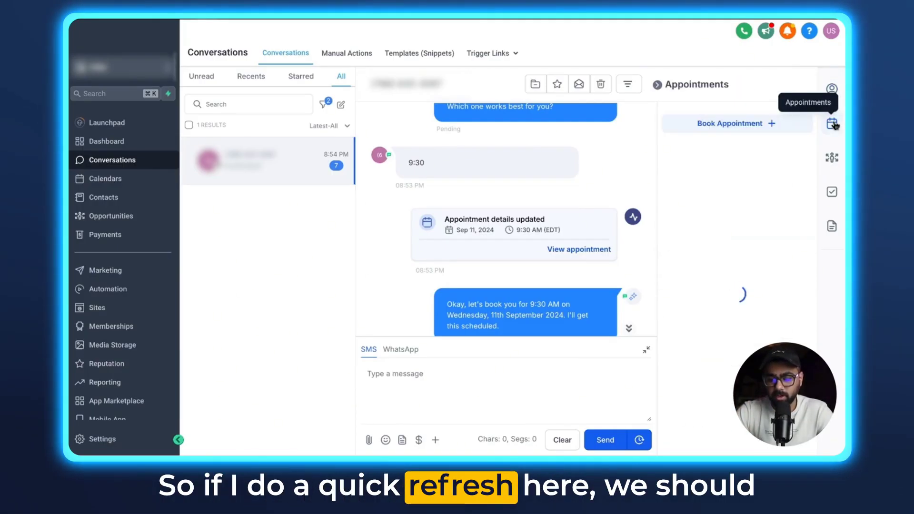